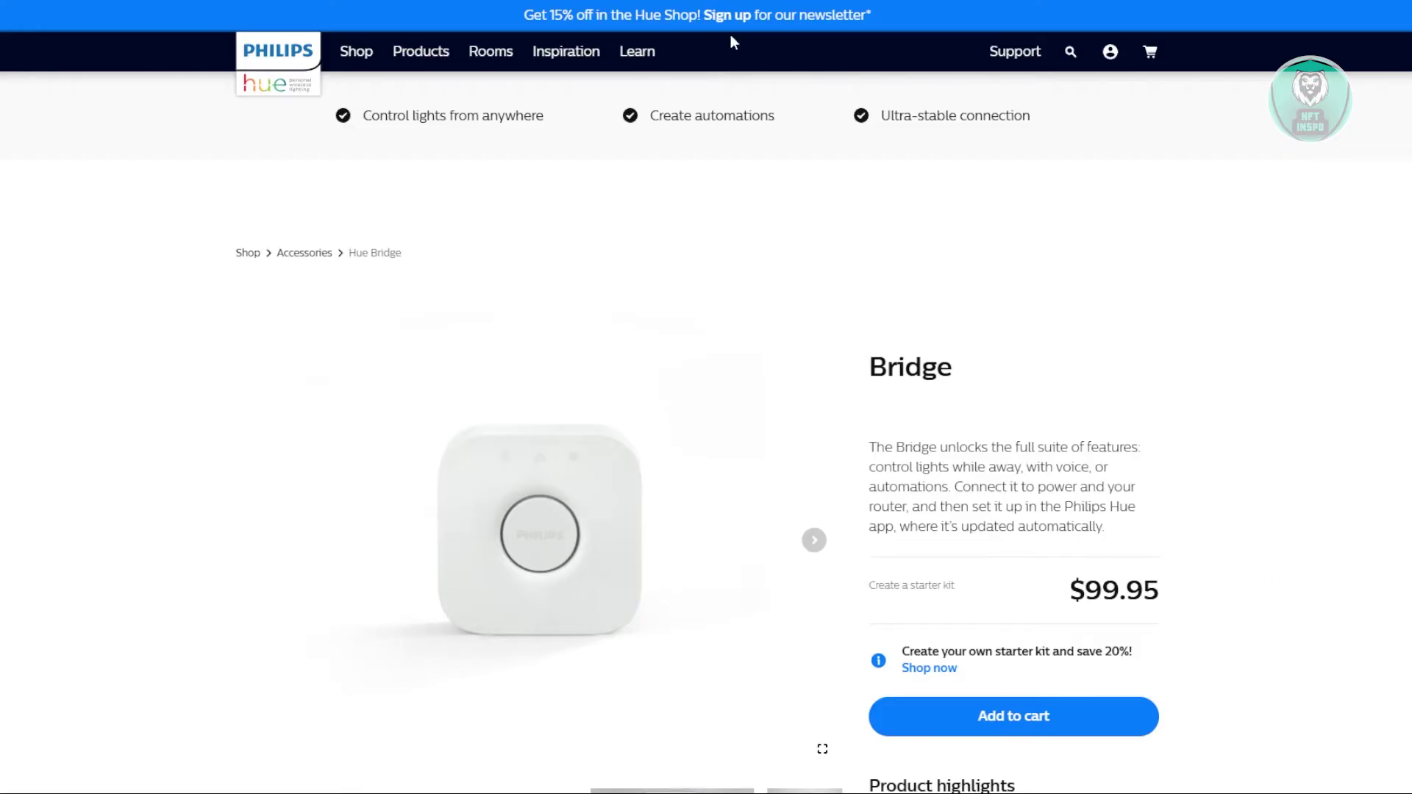
- Switch to the tab with the Hue article on finding the bridge's IP address
click(618, 17)
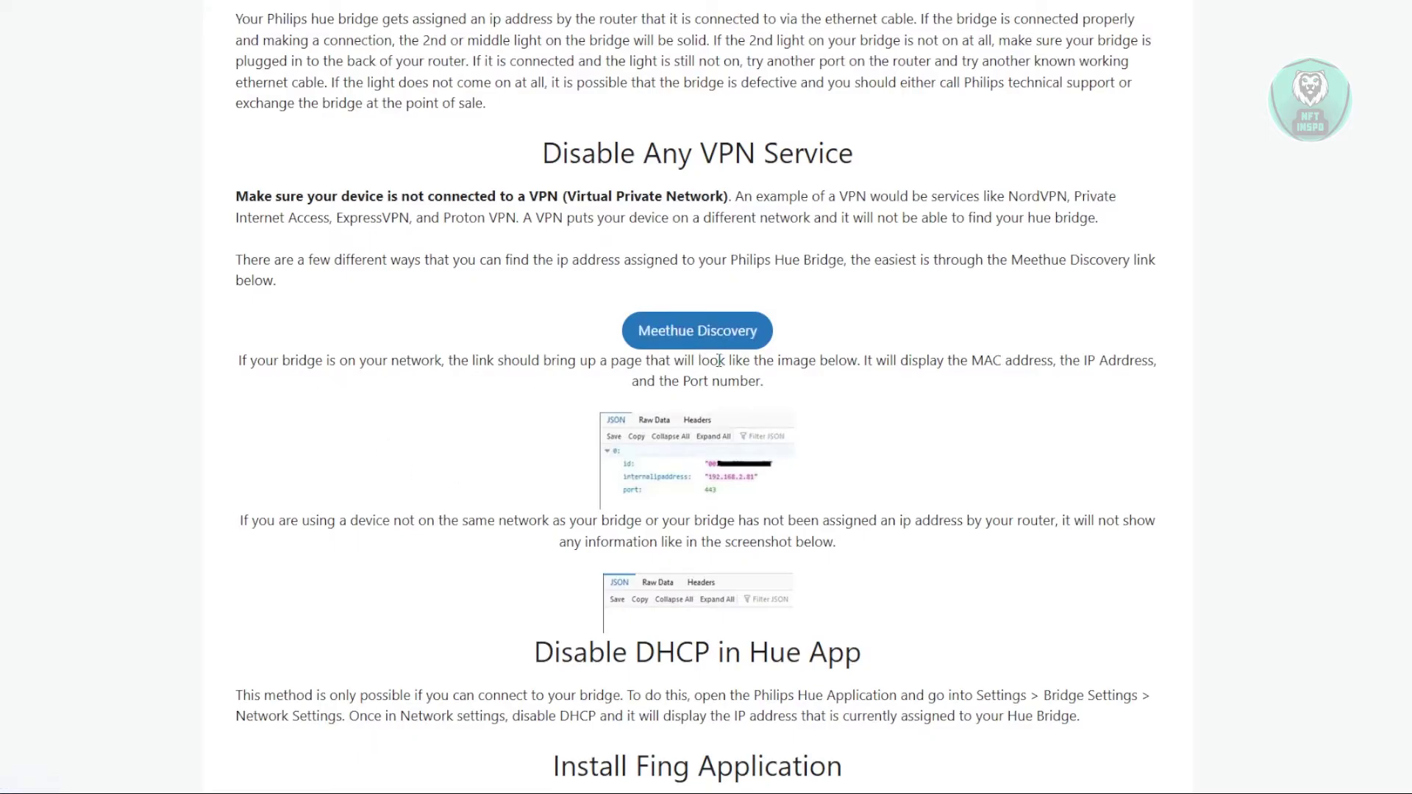
- Open the Meethue Discovery link from the troubleshooting article
right_click(714, 336)
click(761, 360)
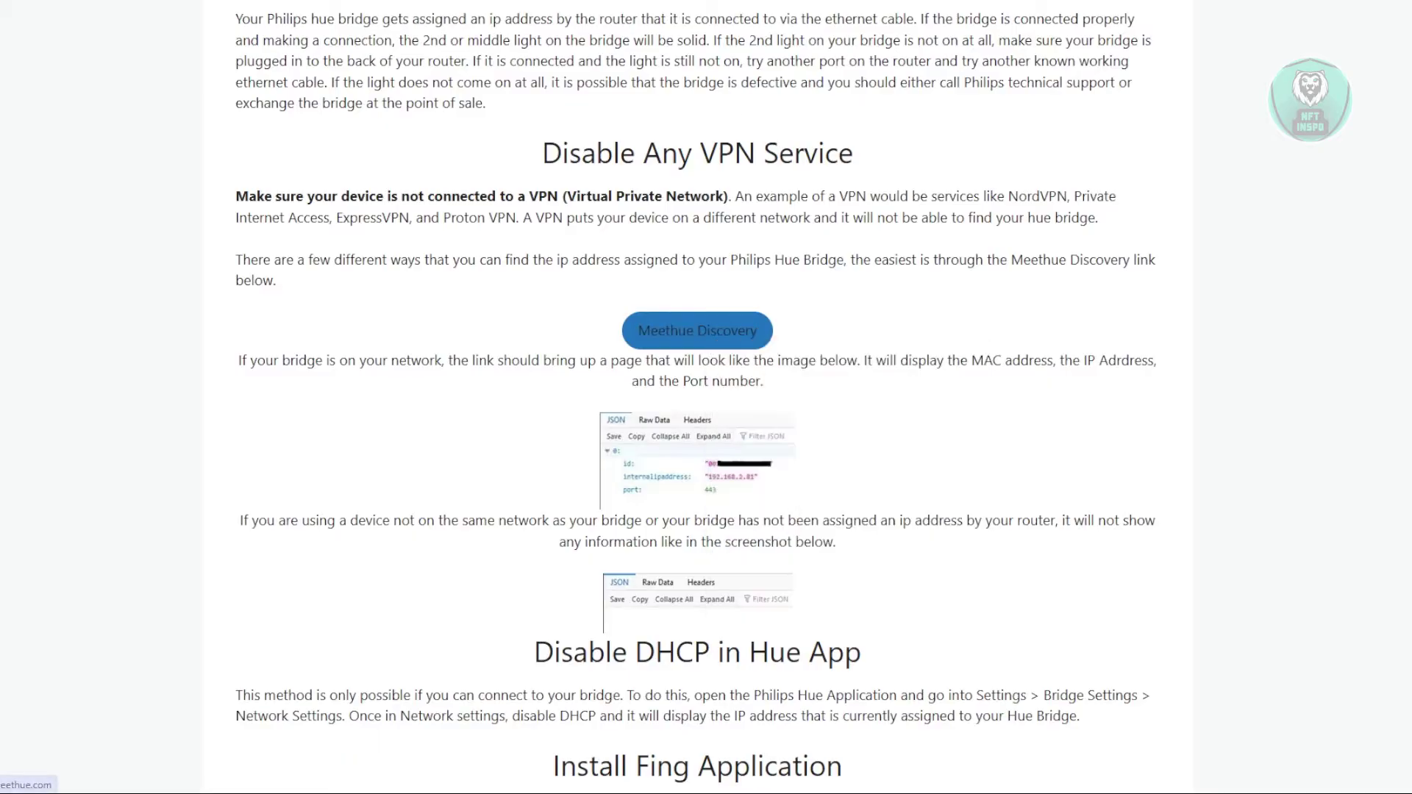
- Check the empty [] result on discovery.meethue.com, then close that window
drag(797, 3, 804, 95)
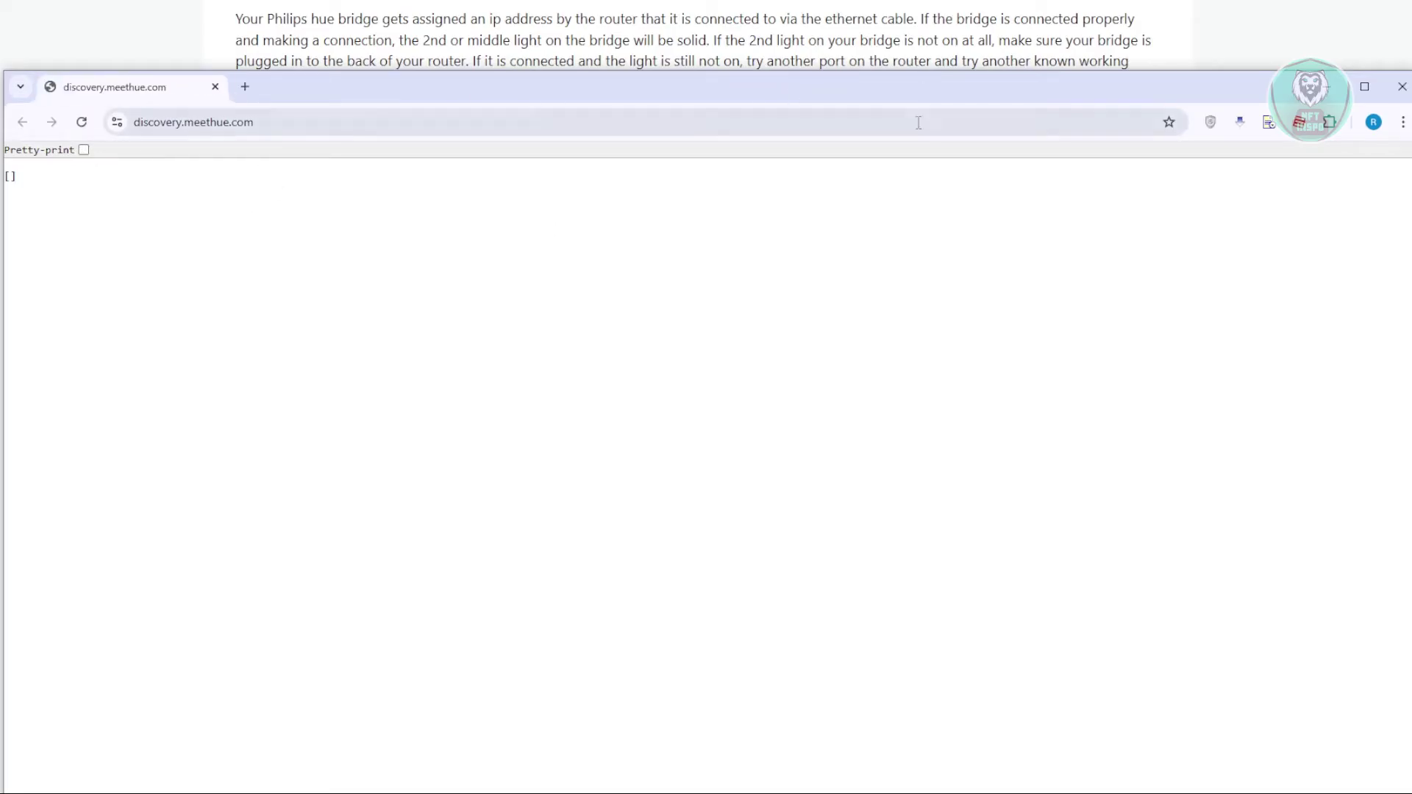
click(1401, 86)
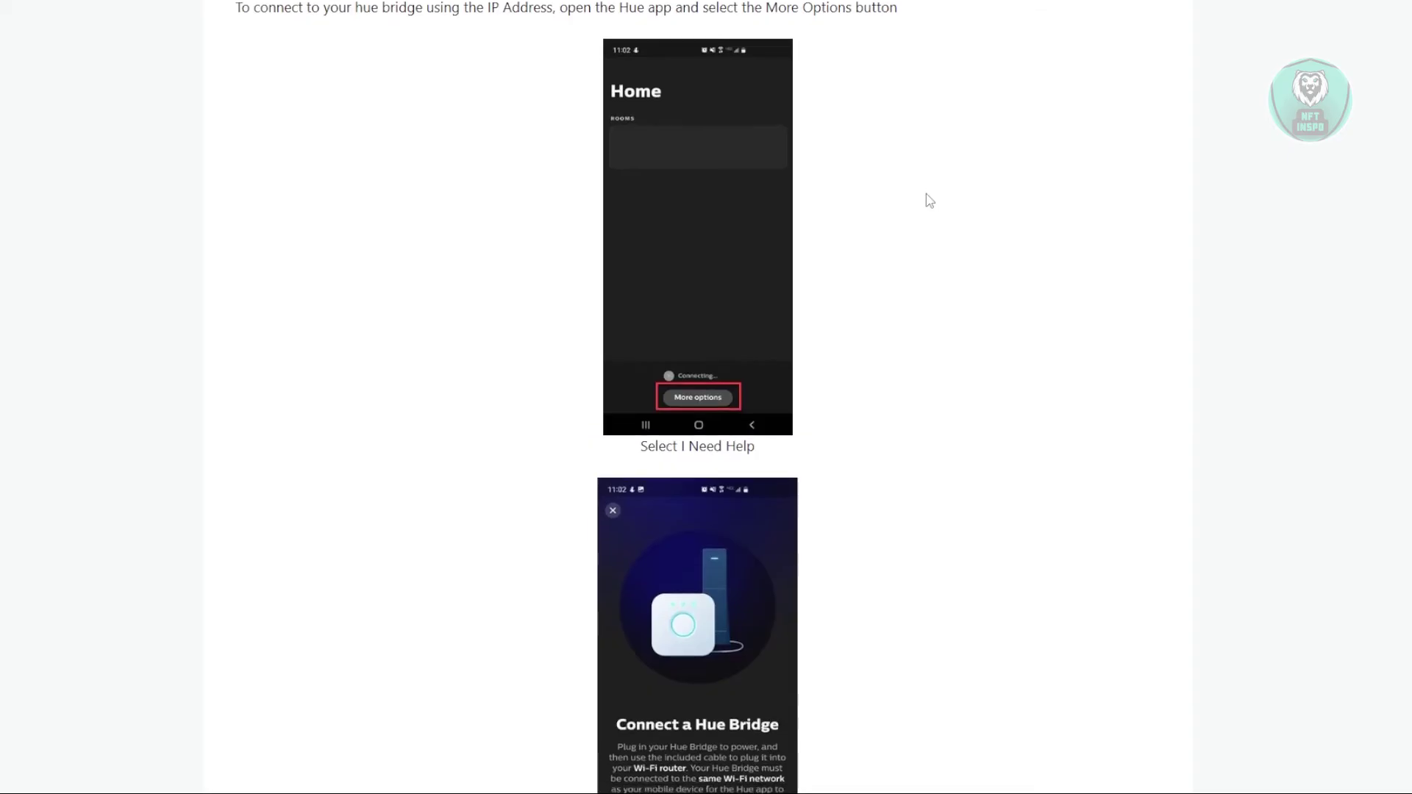
scroll(928, 200, up, 1)
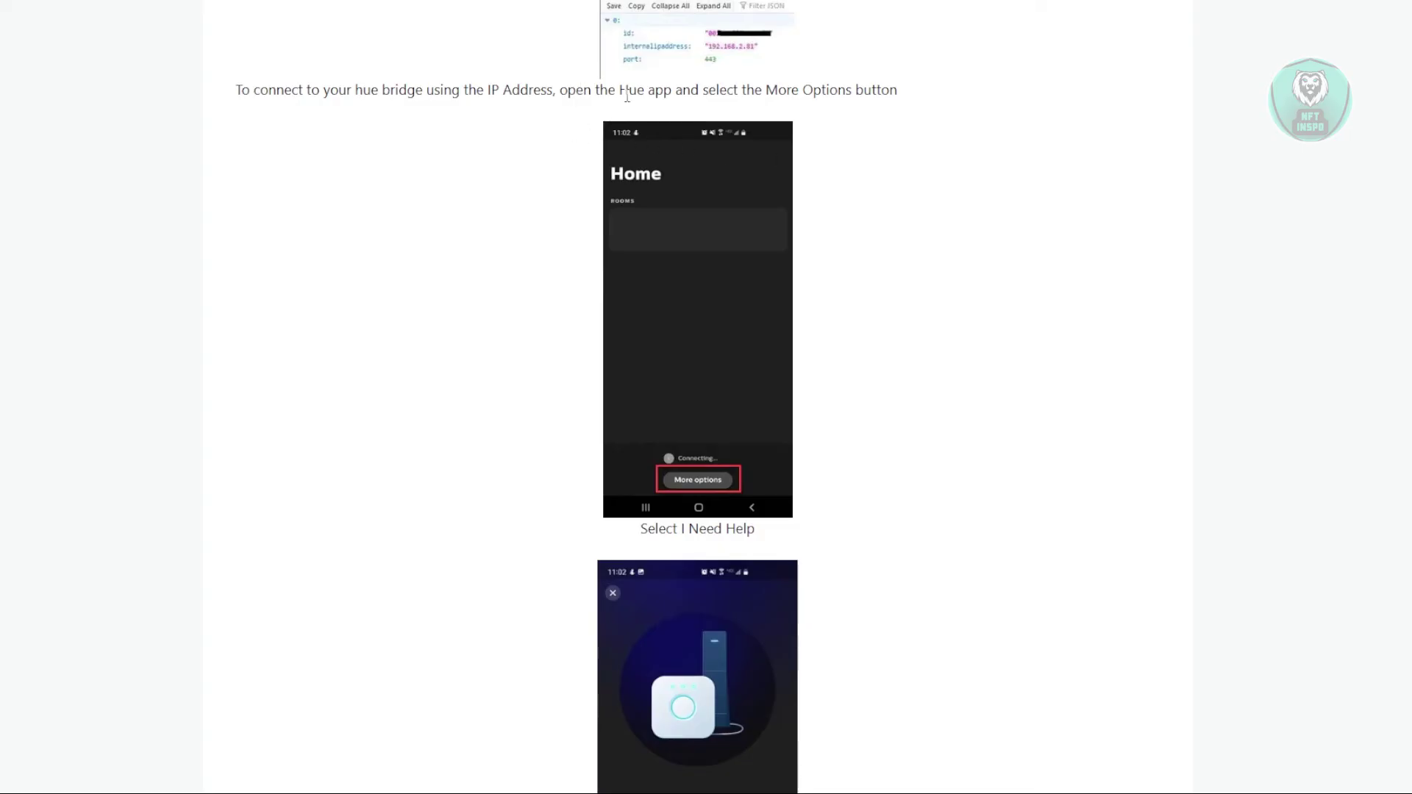
scroll(828, 127, down, 1)
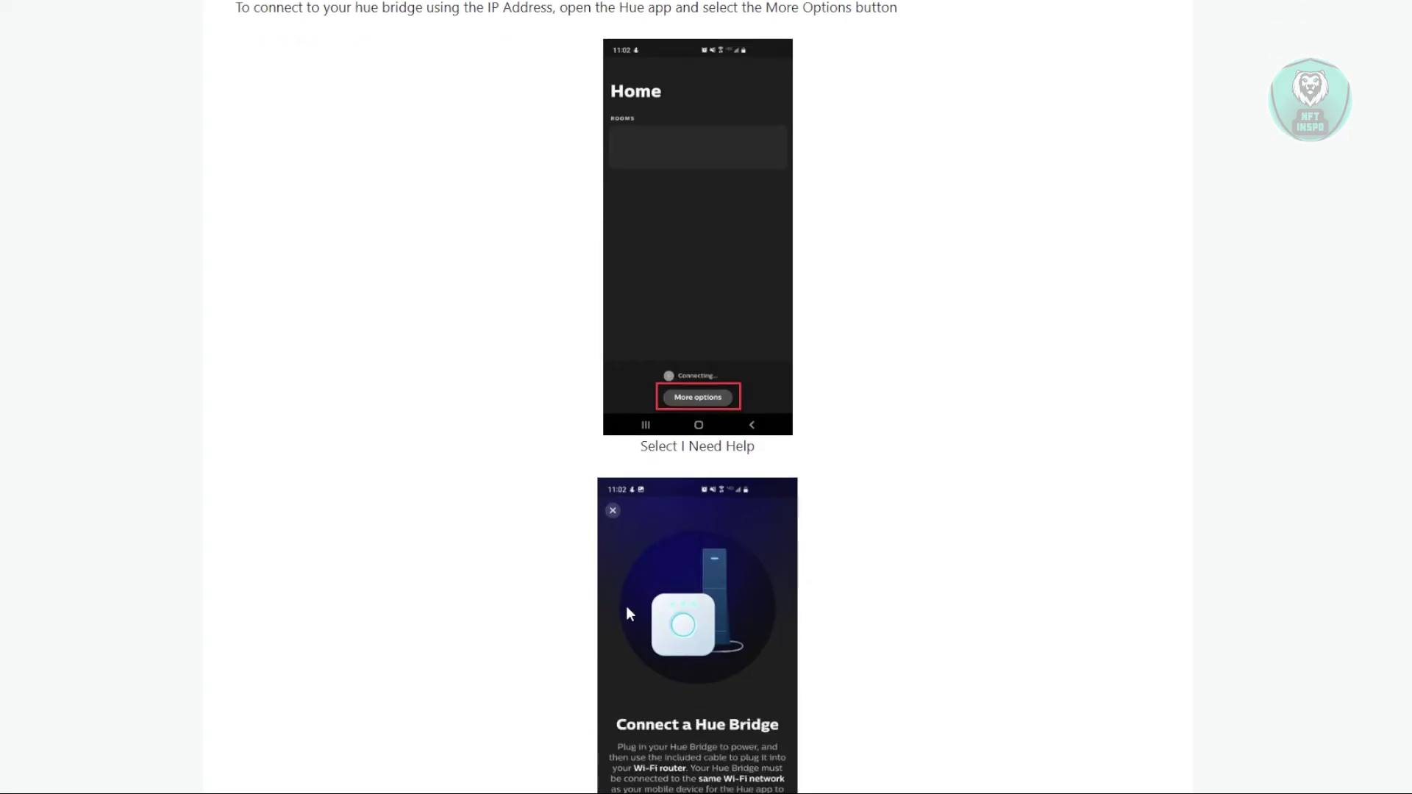
scroll(717, 425, down, 3)
scroll(948, 397, down, 2)
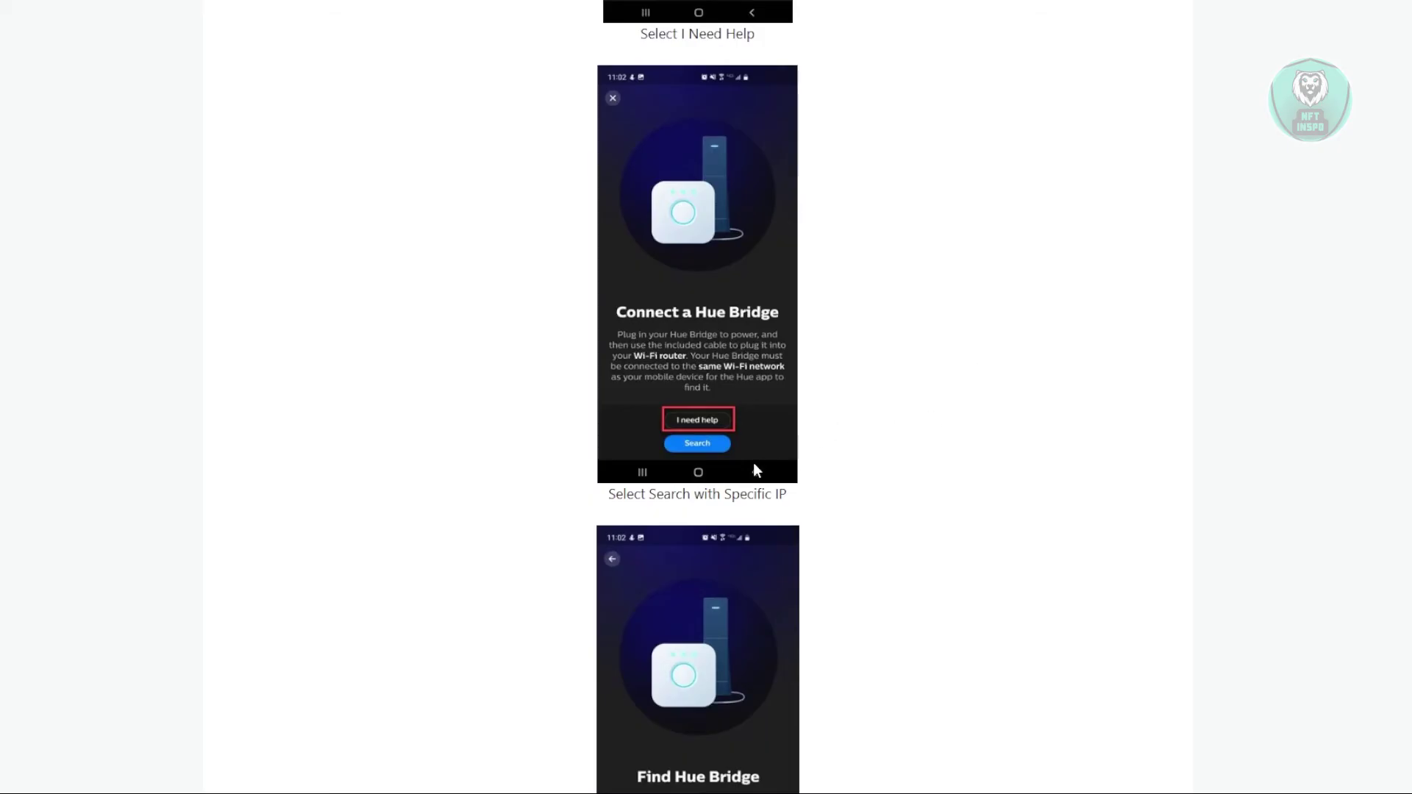
scroll(698, 377, down, 1)
scroll(699, 376, down, 3)
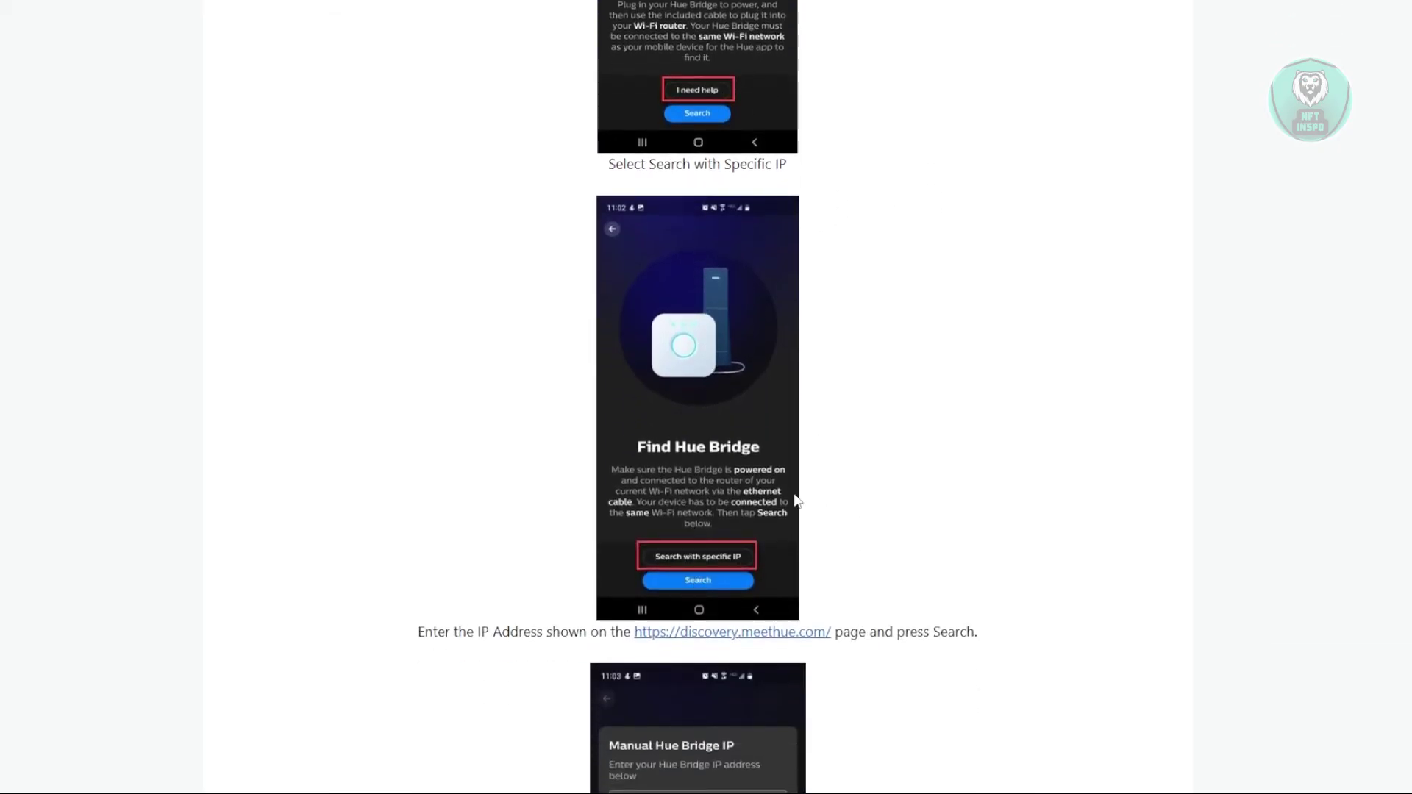
scroll(1121, 432, down, 1)
scroll(1122, 432, down, 2)
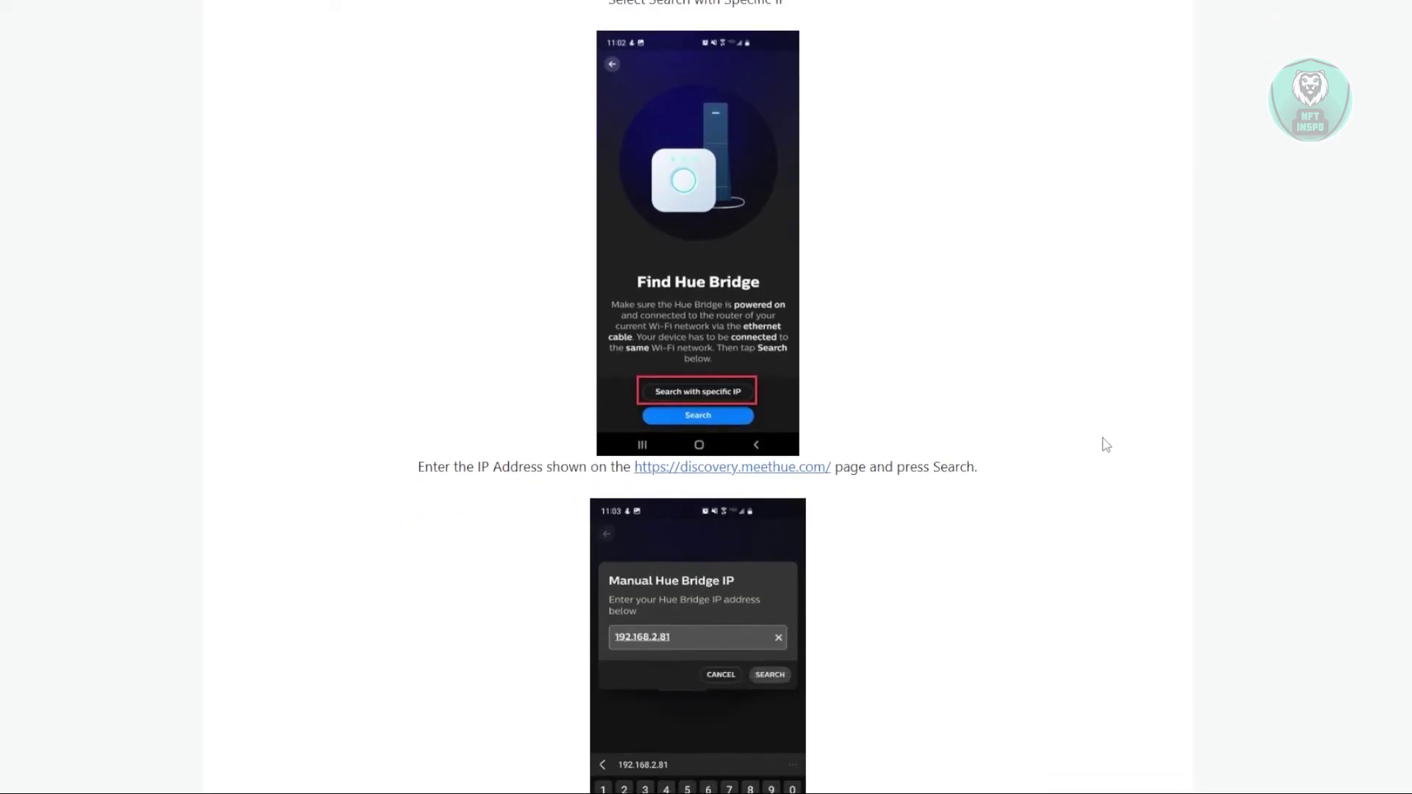
scroll(1081, 452, down, 2)
scroll(1053, 464, down, 1)
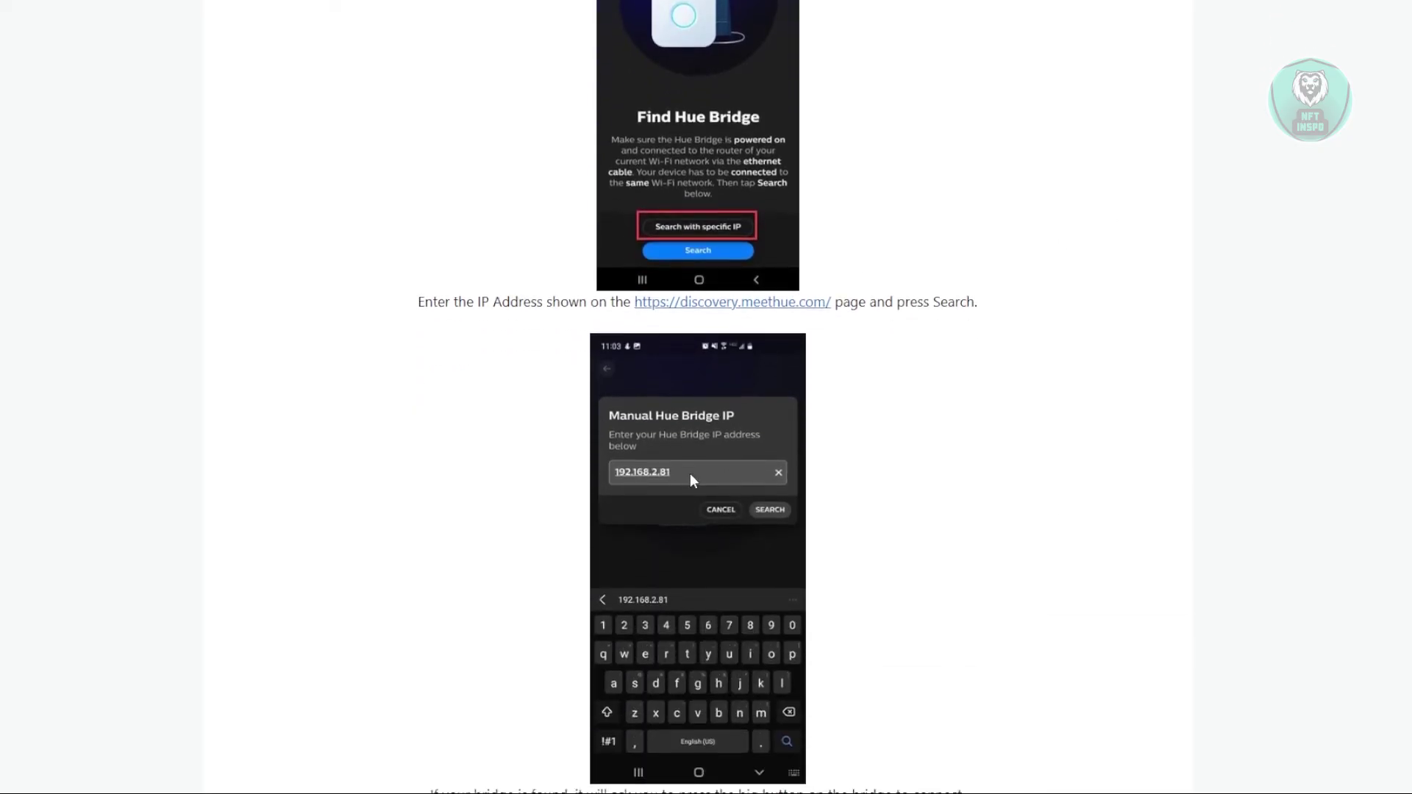
scroll(674, 476, down, 3)
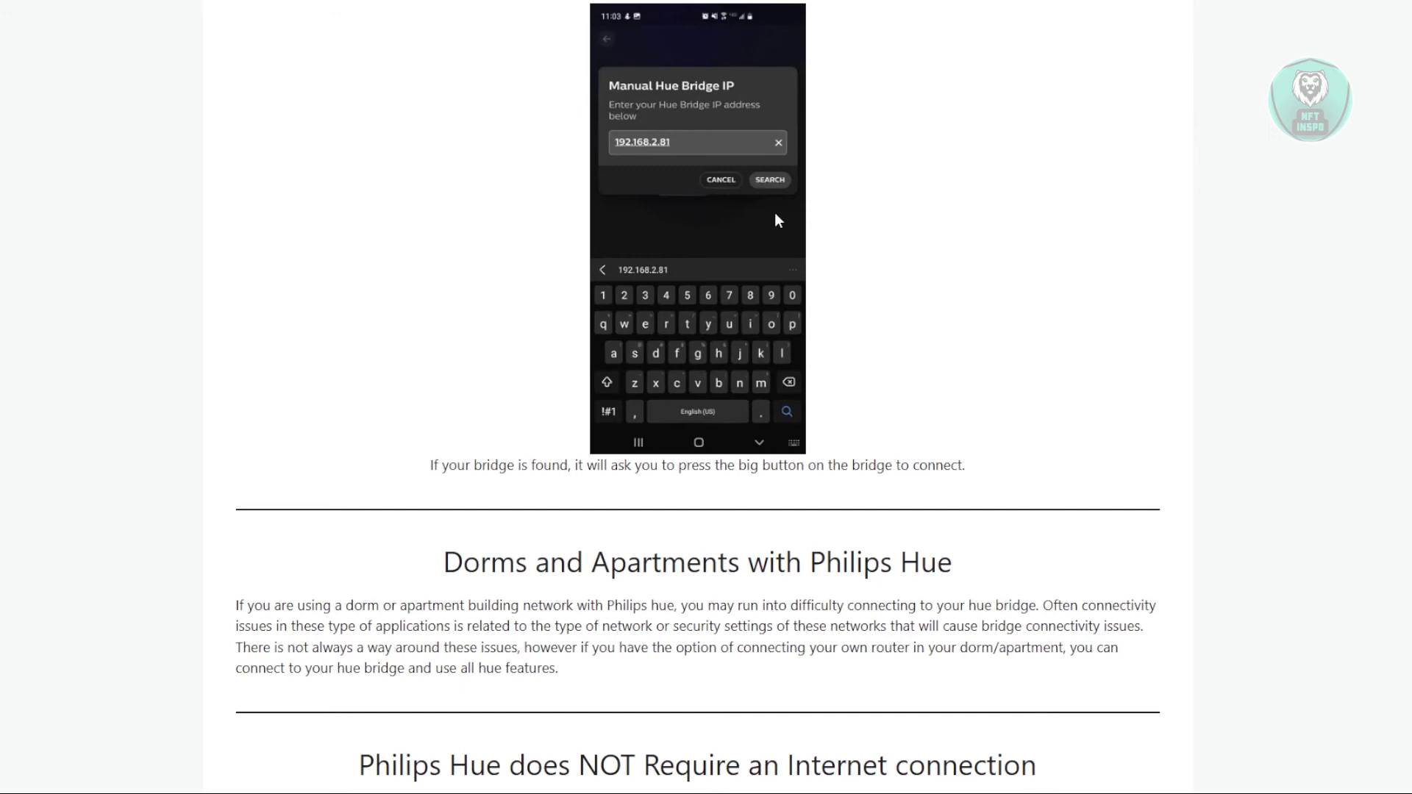